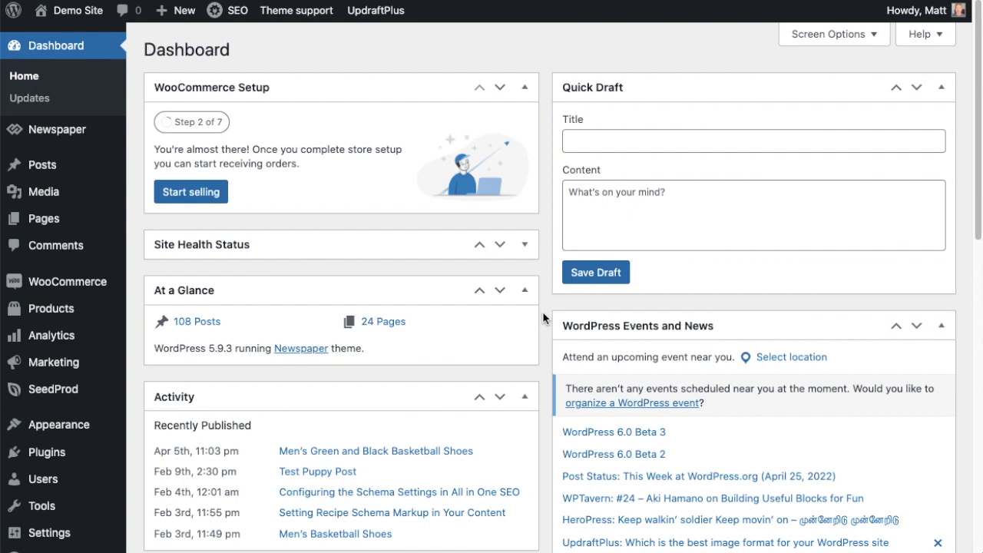
mouse_move(110, 308)
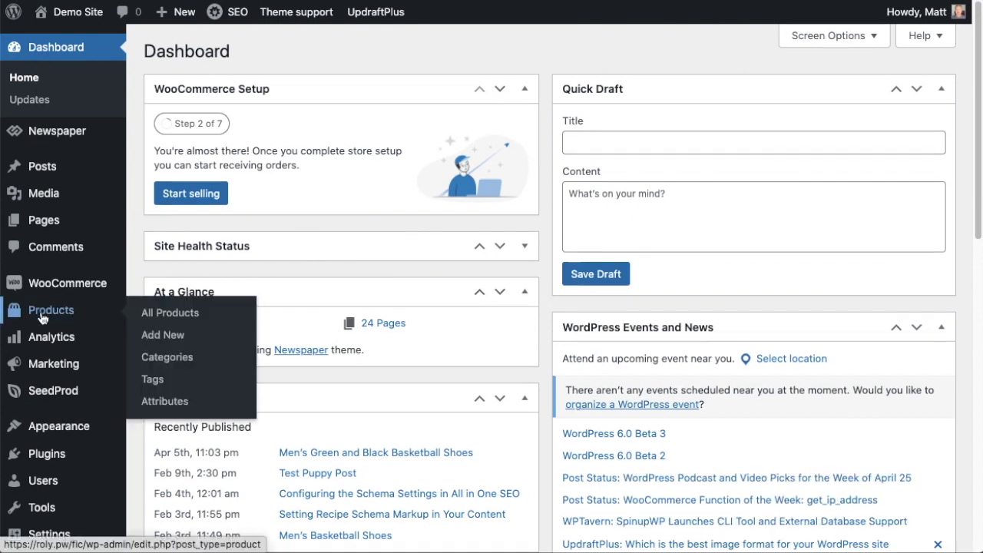
click(166, 405)
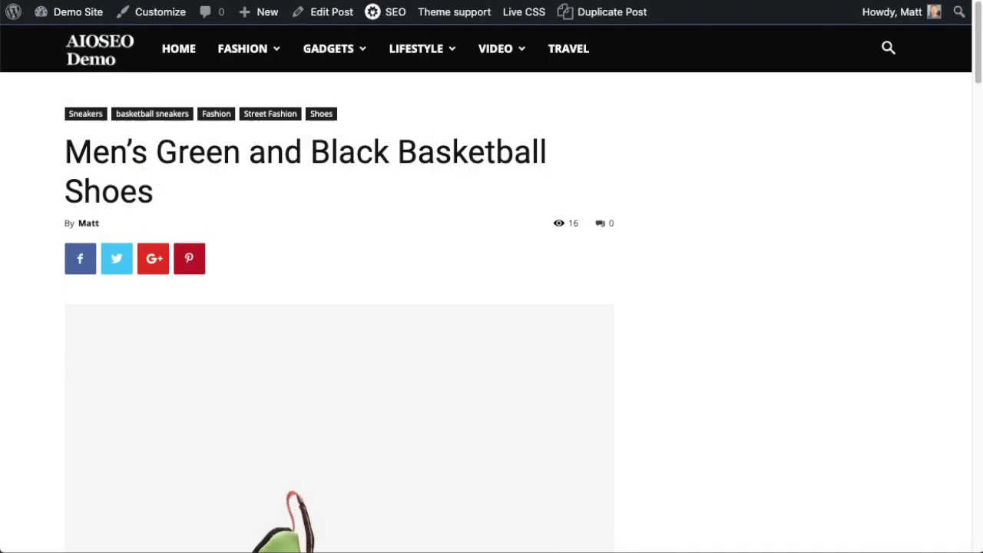
drag(975, 39, 974, 99)
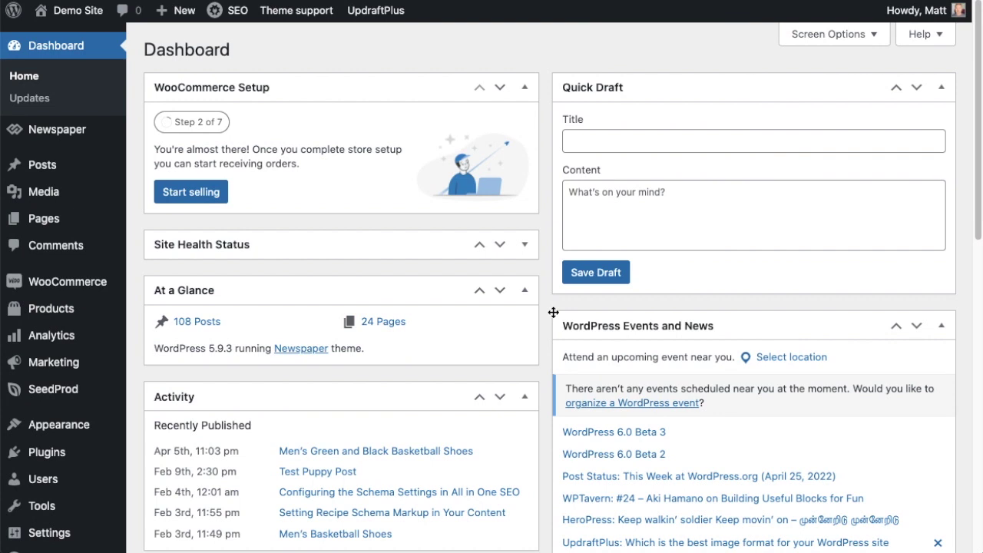
Go to Products > All Products and open Red and Black Basketball Sneakers – Woo for editing.
mouse_move(76, 285)
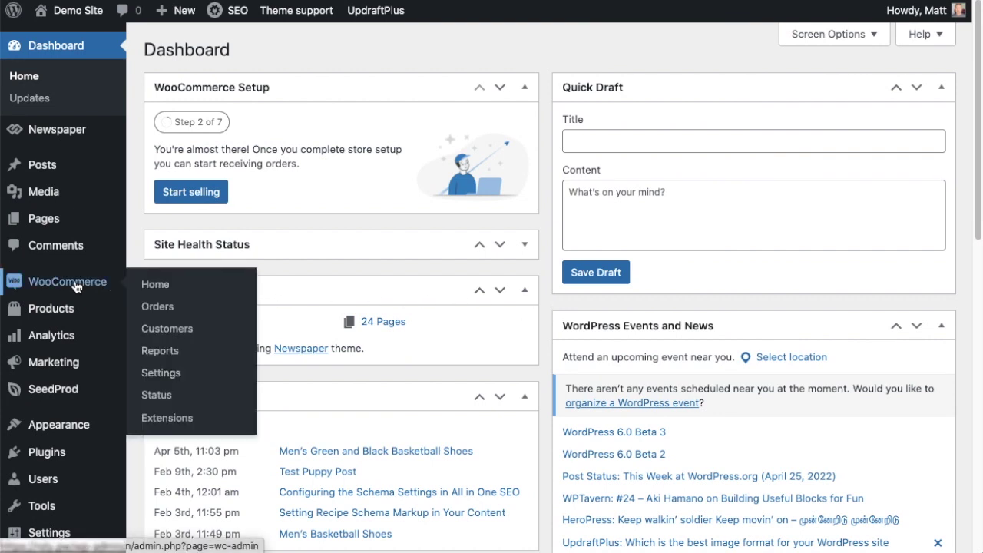
mouse_move(59, 311)
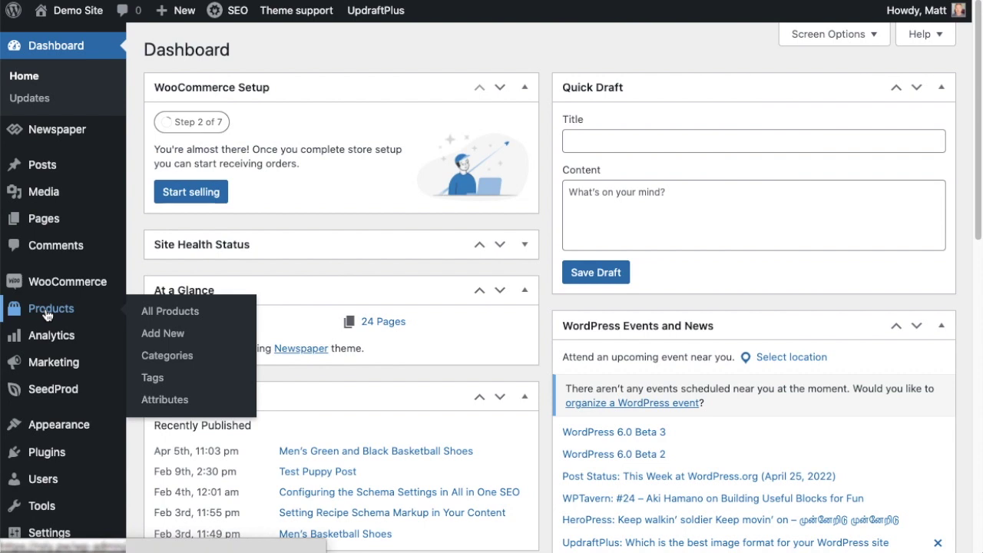
click(48, 314)
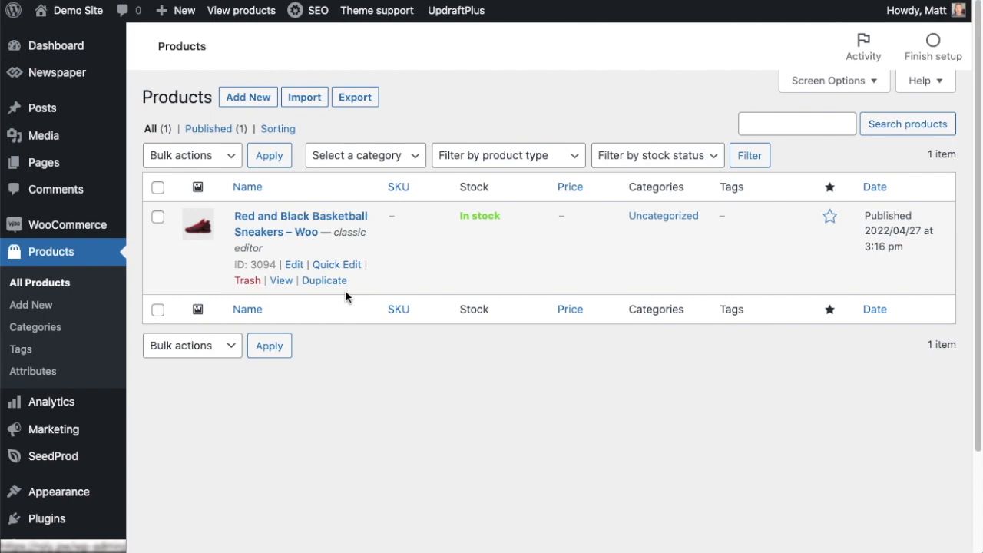
click(298, 220)
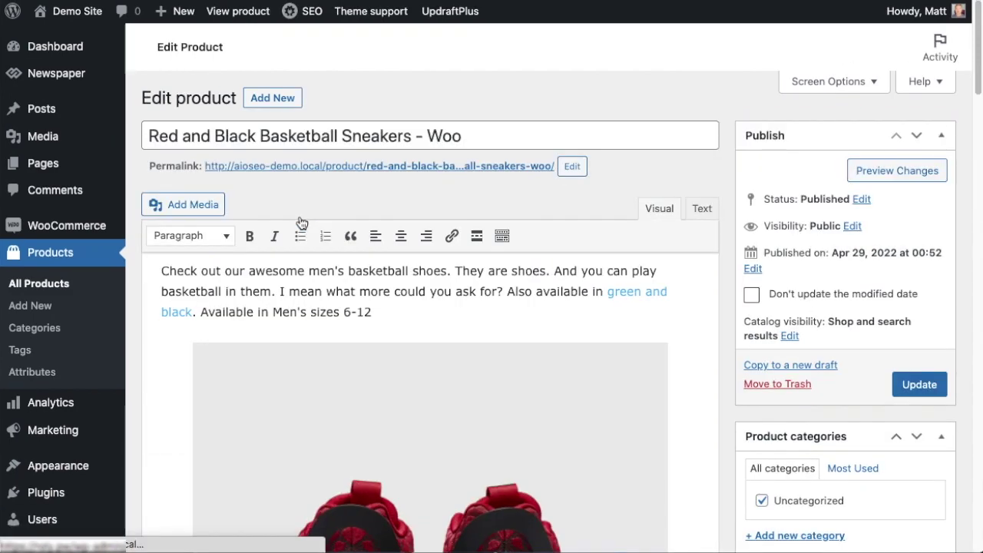
Scroll down to AIOSEO Settings and place the cursor at the end of the Product Title.
scroll(301, 222, down, 10)
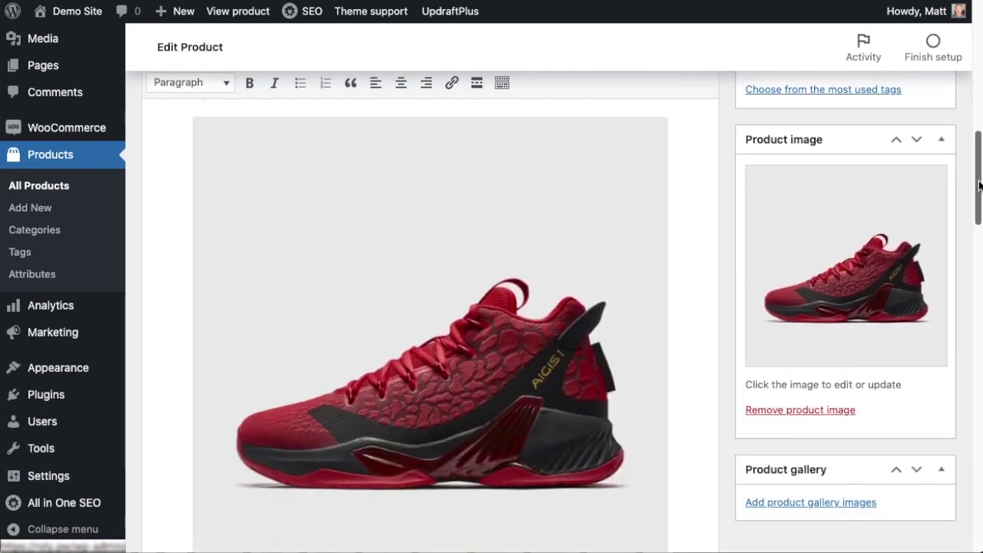
drag(979, 184, 975, 291)
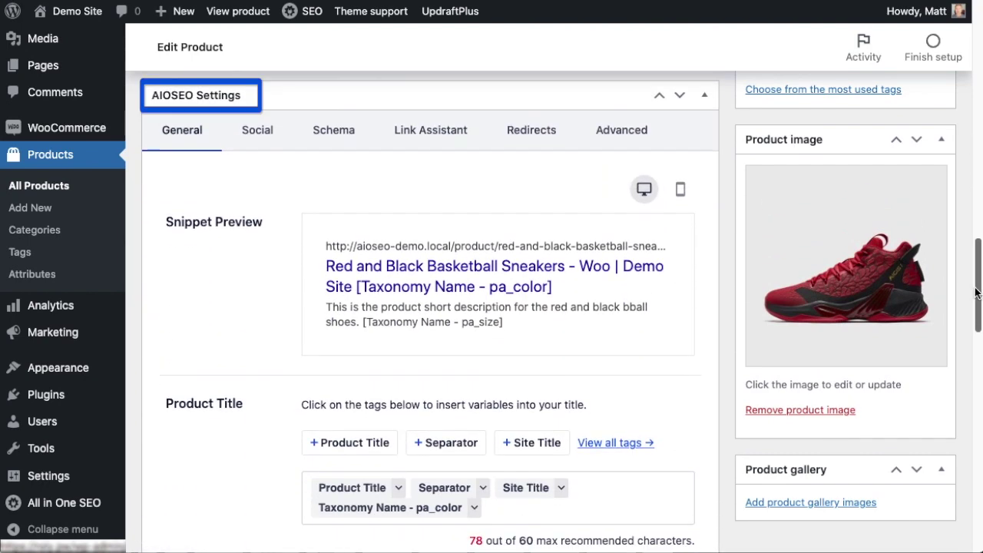
scroll(975, 291, down, 2)
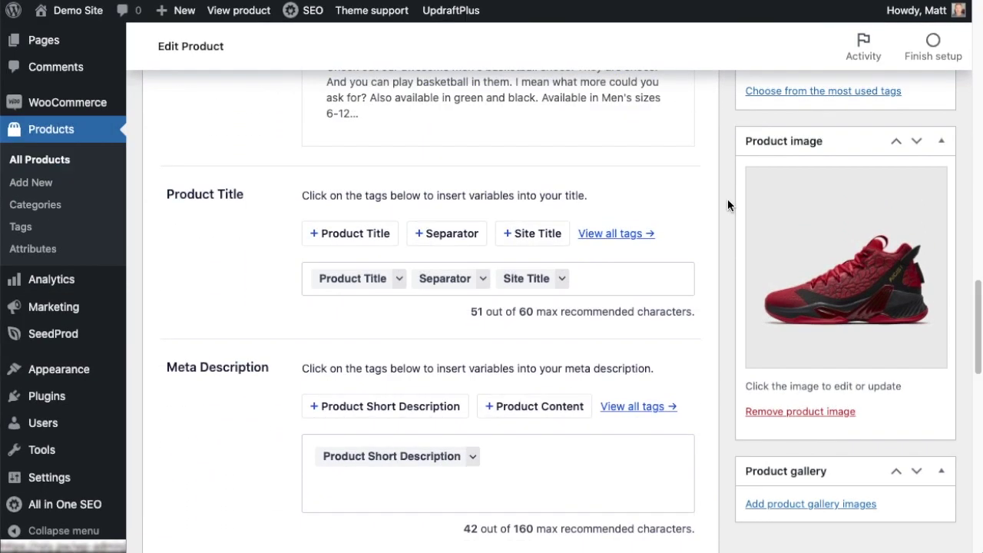
scroll(727, 199, down, 2)
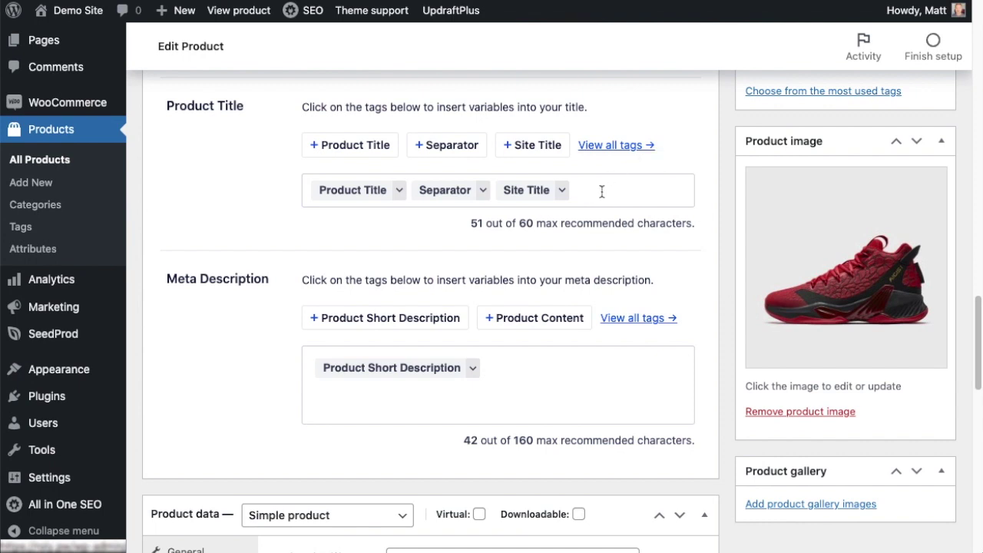
click(637, 193)
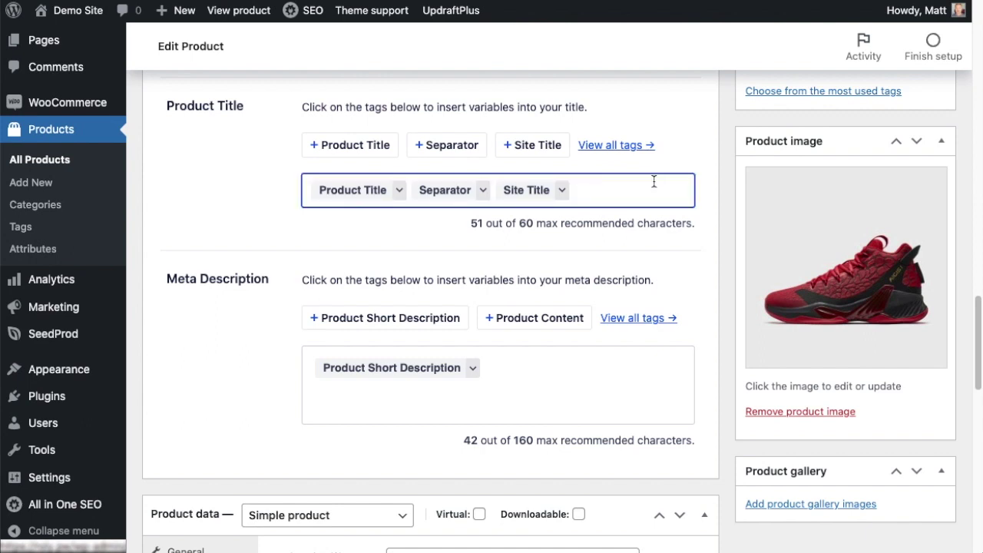
Append a Taxonomy Name tag set to pa_color to the SEO Product Title via #tax.
text(#)
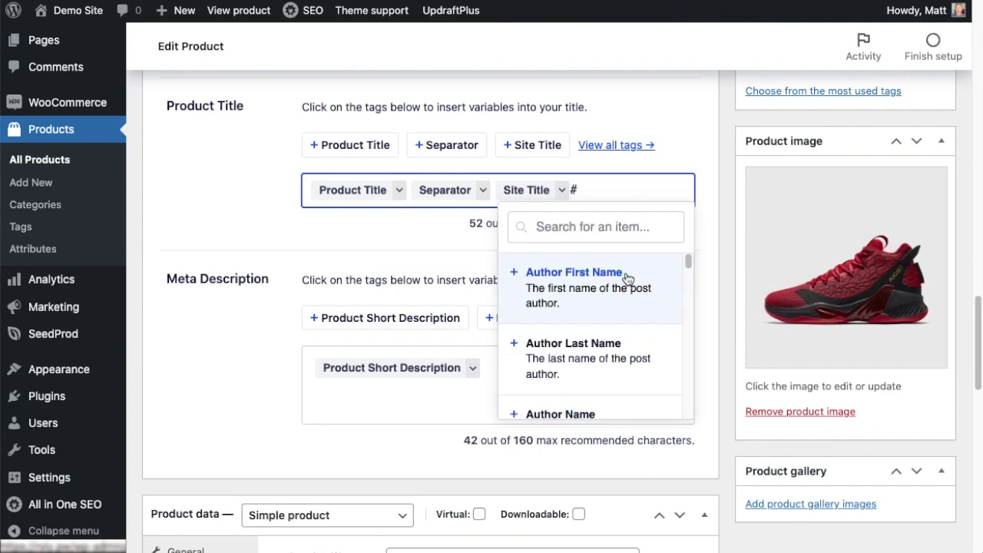
scroll(624, 279, down, 5)
scroll(651, 359, down, 3)
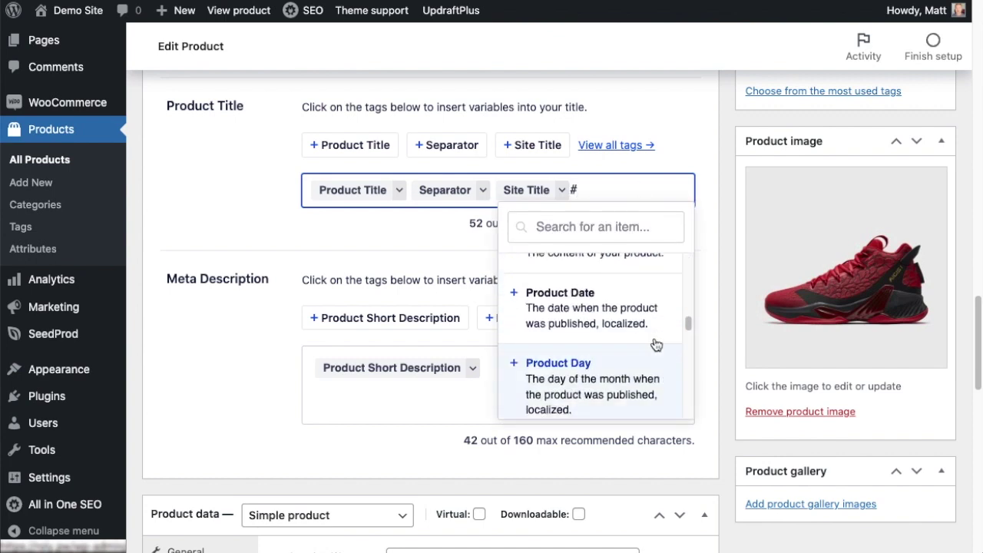
drag(688, 319, 693, 416)
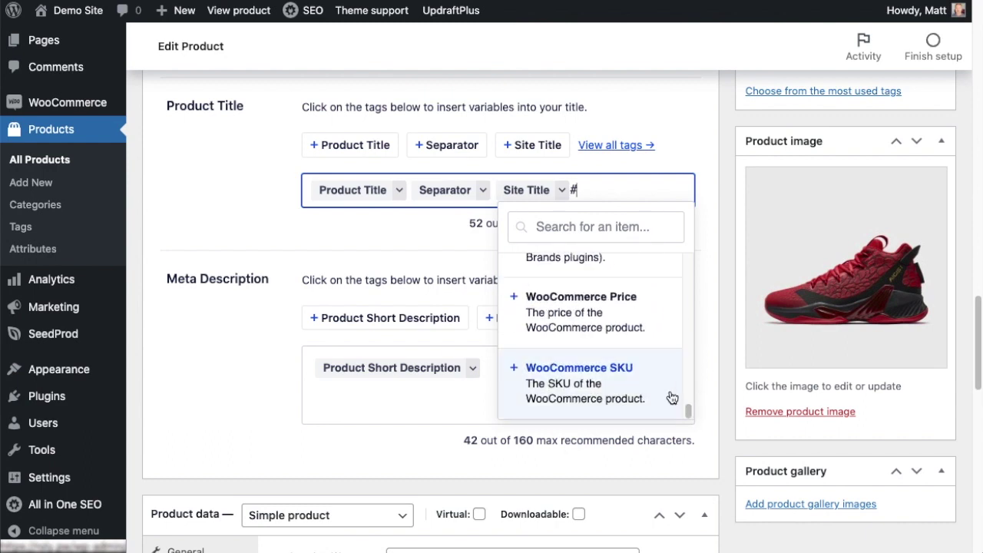
scroll(658, 392, up, 1)
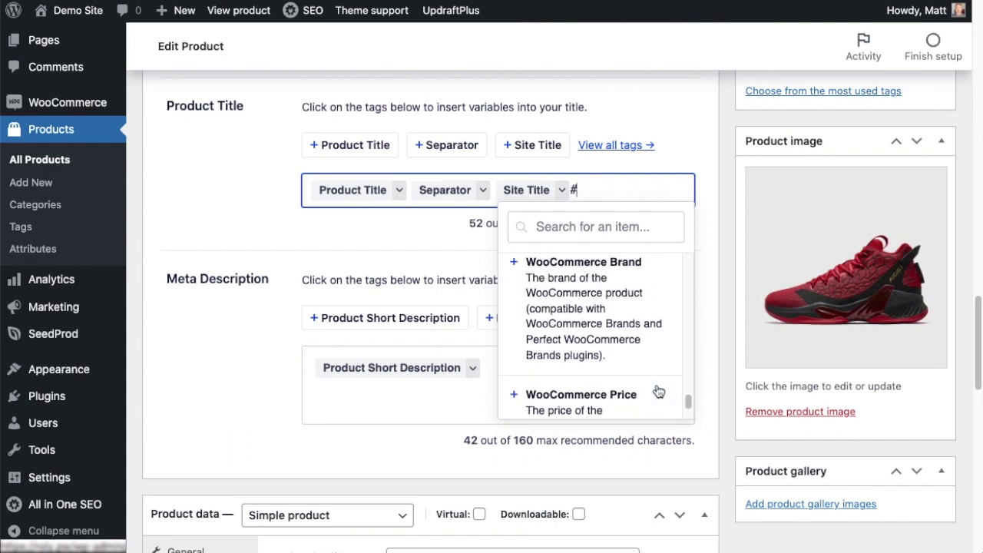
scroll(658, 391, up, 1)
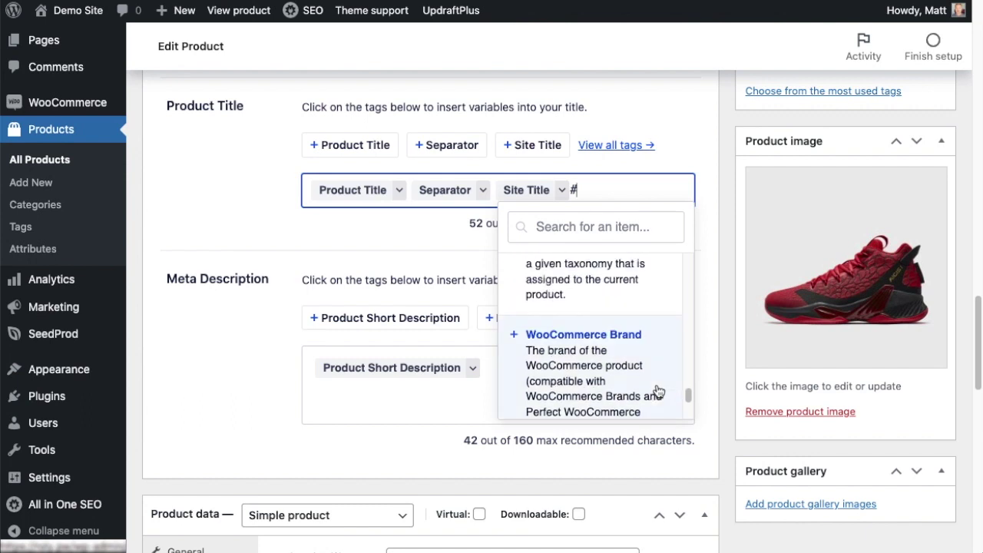
scroll(658, 392, up, 1)
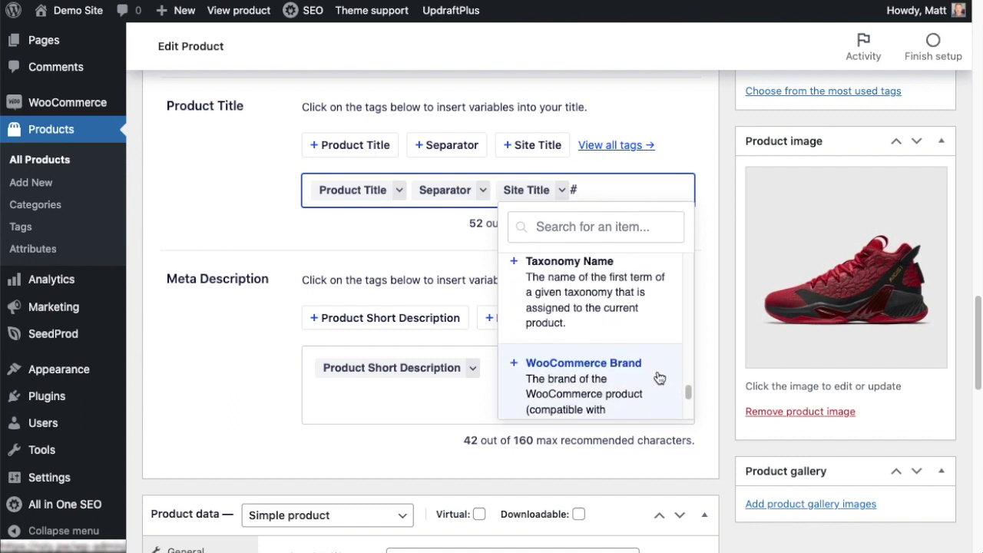
scroll(658, 377, up, 1)
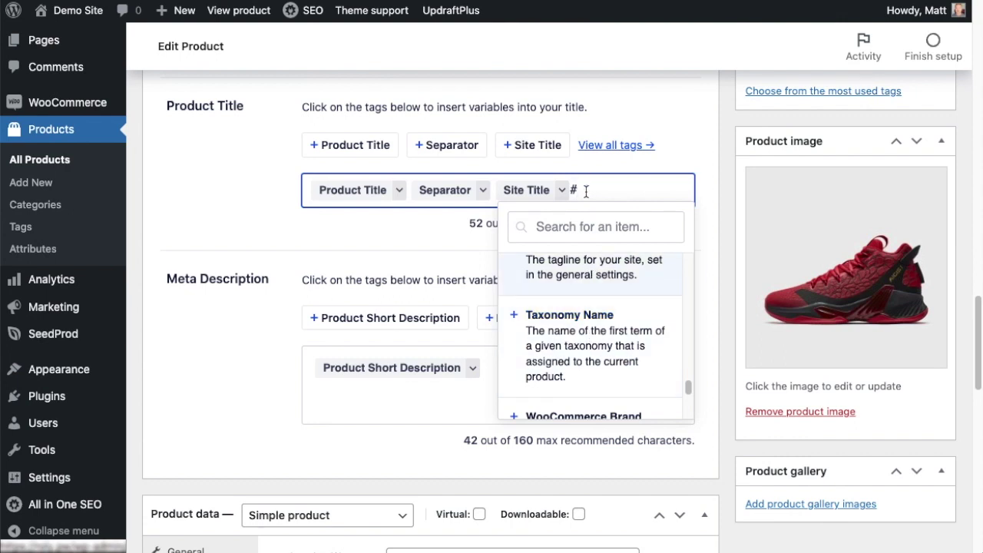
text(tax)
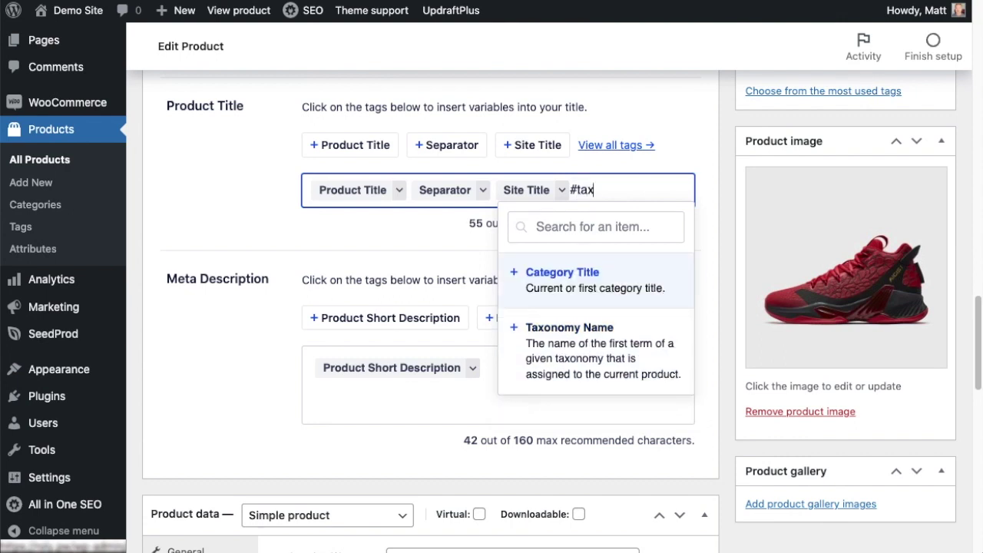
click(571, 357)
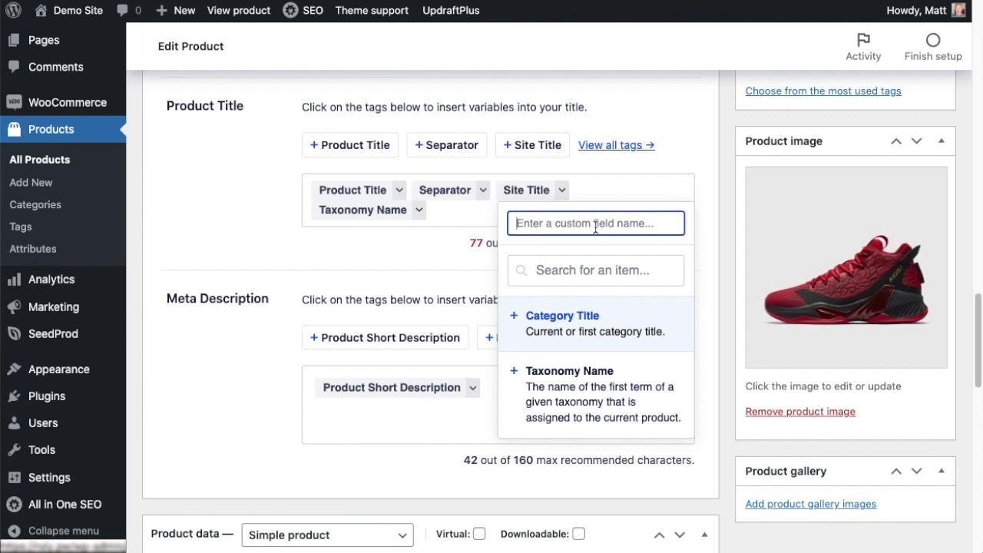
text(p)
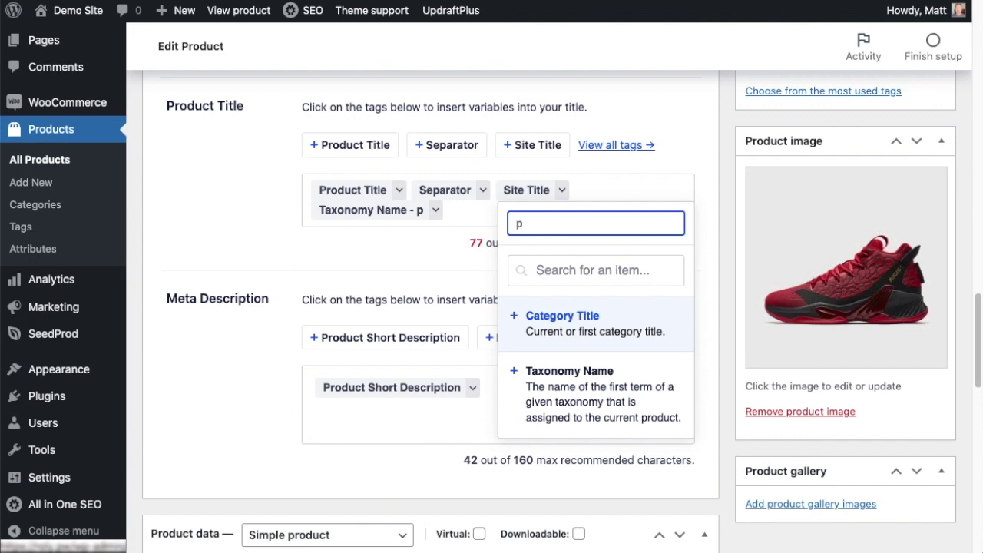
text(a_)
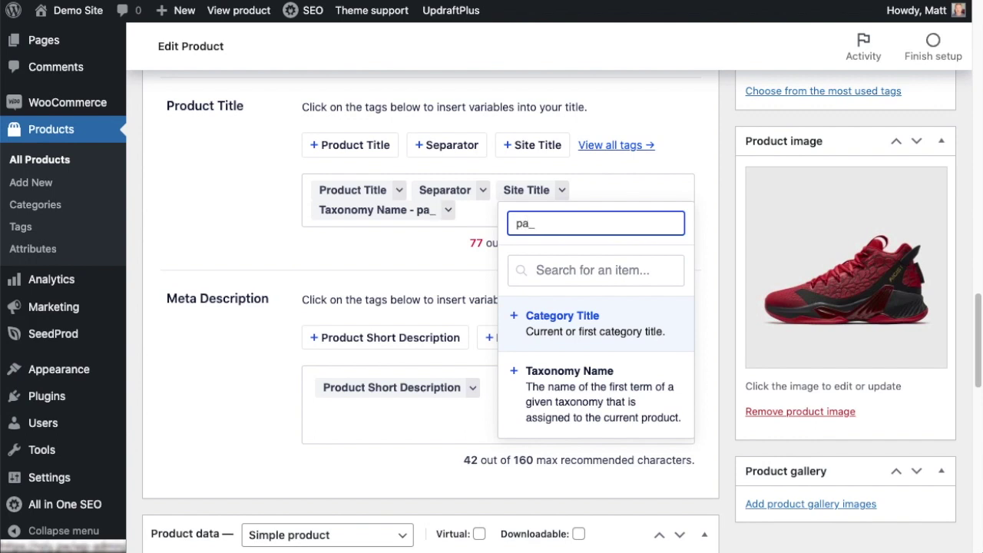
text(color)
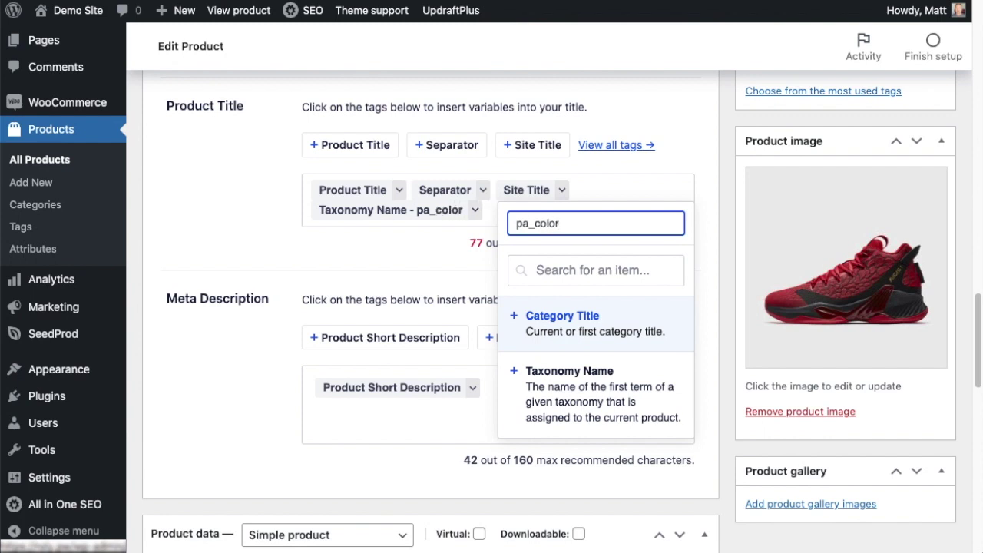
key(Return)
click(607, 213)
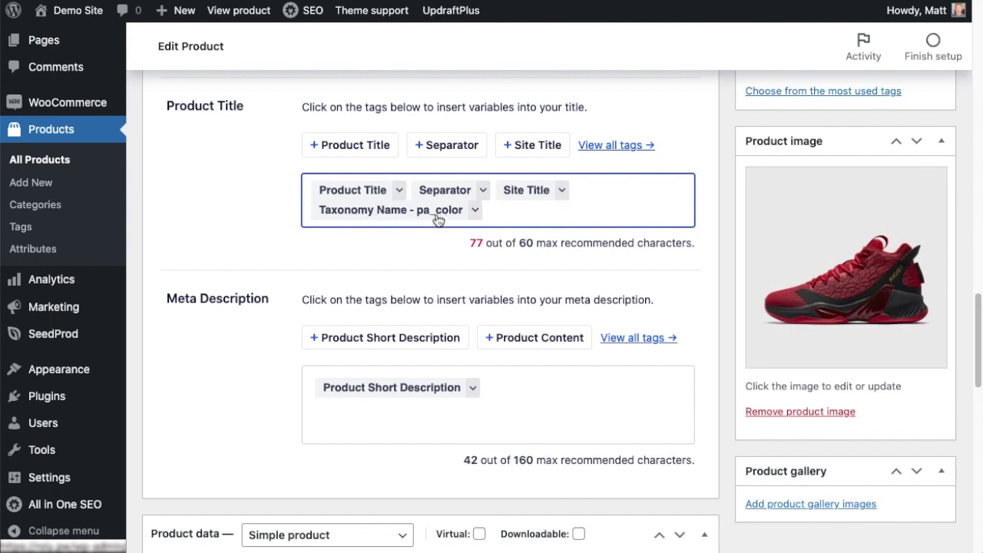
Start editing the Meta Description and bring up the full list of tags.
scroll(674, 254, down, 2)
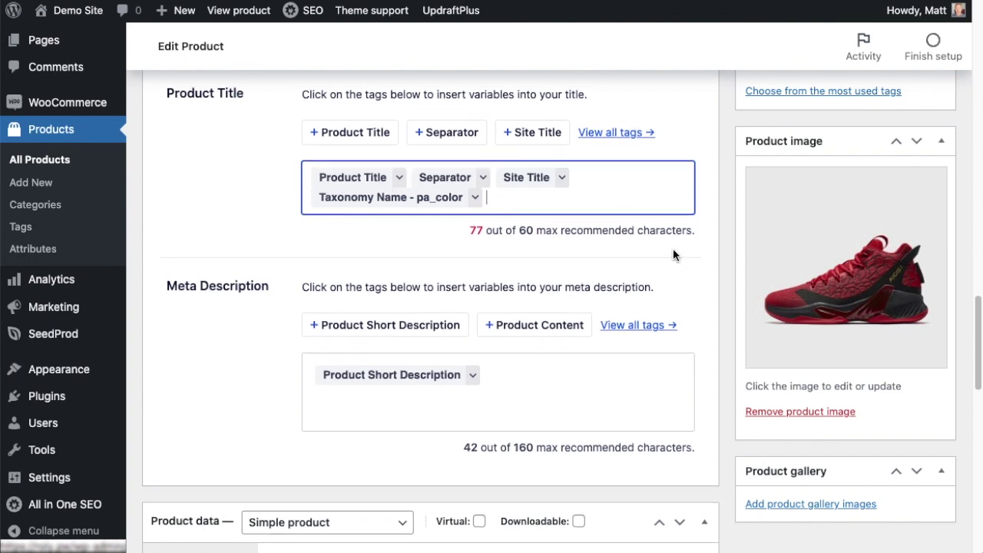
scroll(673, 248, down, 2)
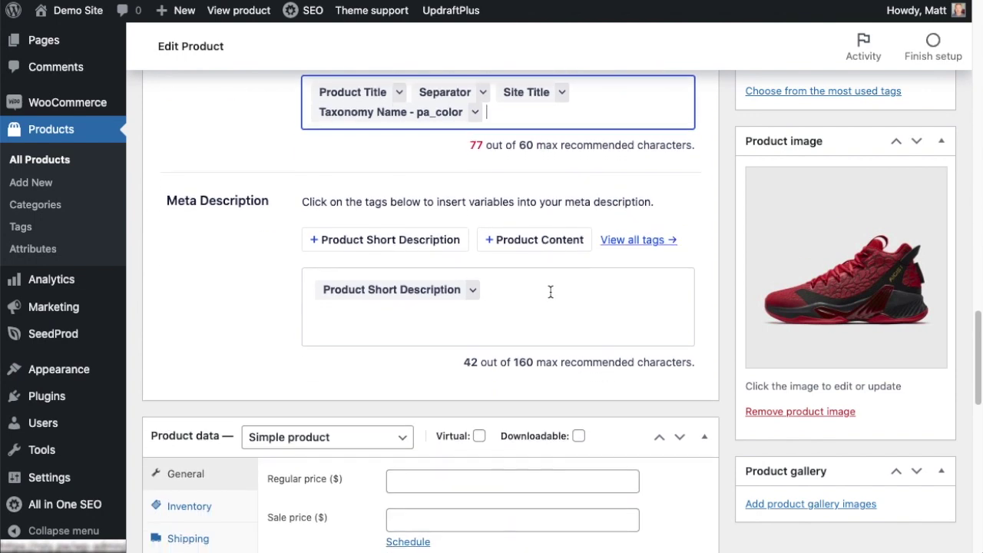
click(550, 291)
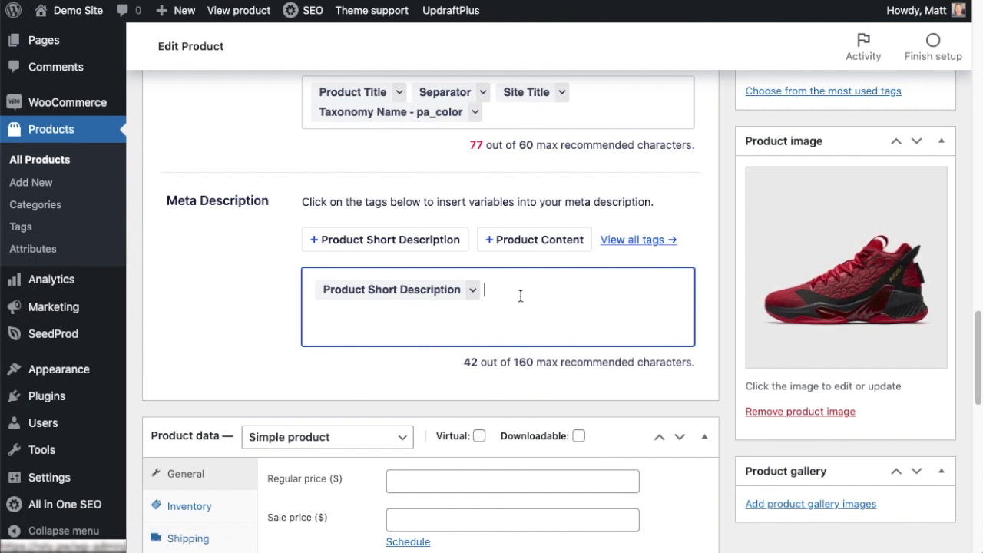
click(643, 243)
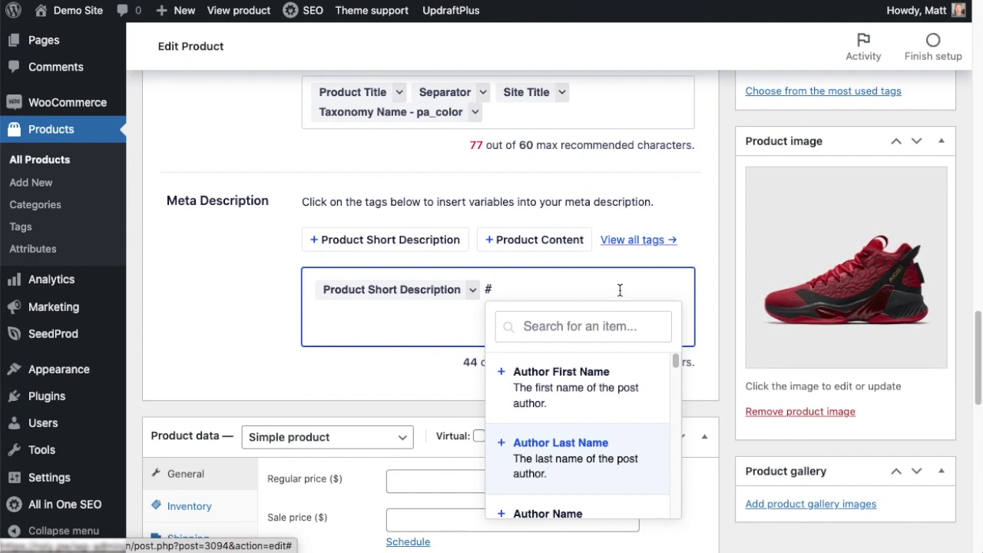
Add a Taxonomy Name tag set to pa_size after the short description.
scroll(581, 394, down, 10)
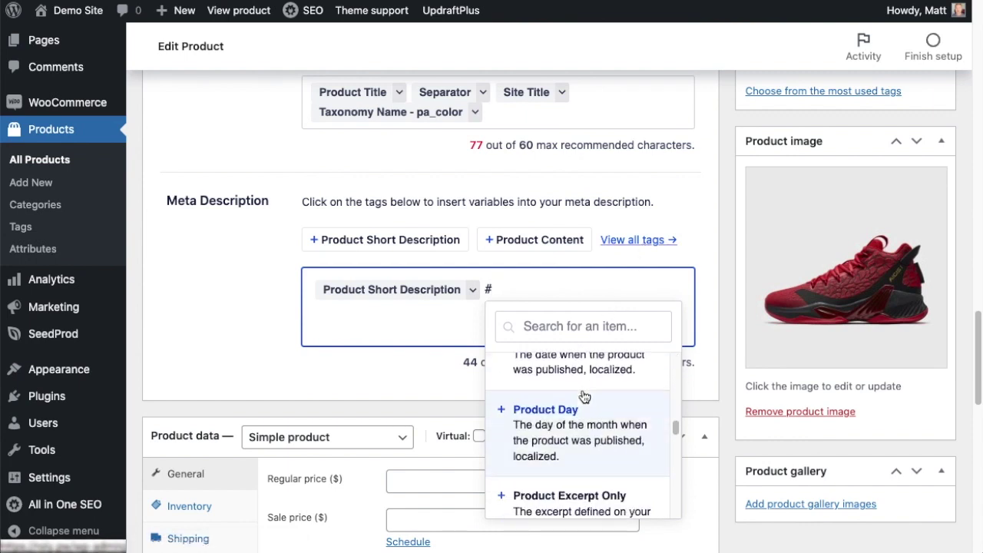
scroll(584, 396, down, 8)
scroll(583, 396, down, 3)
scroll(584, 397, up, 3)
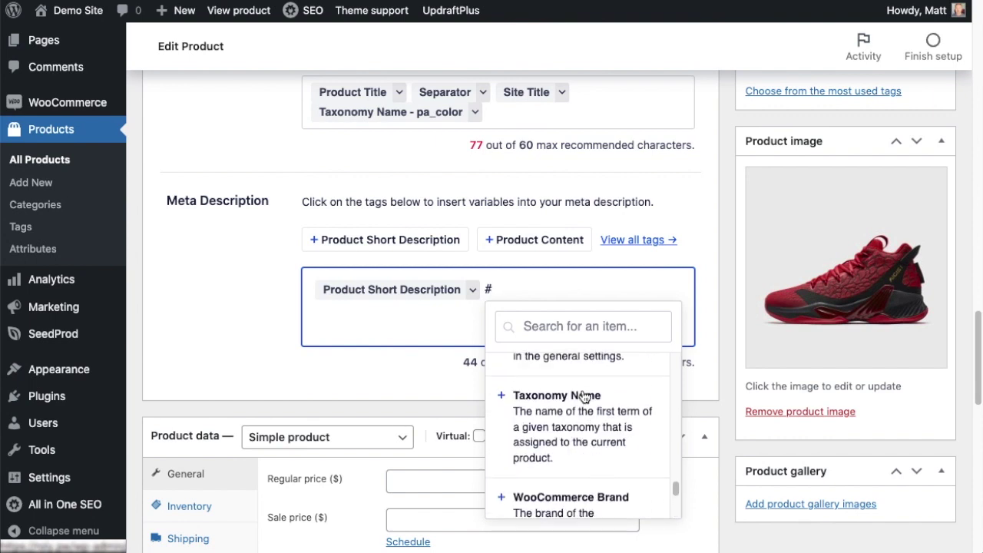
scroll(584, 396, down, 1)
scroll(583, 396, up, 1)
click(580, 405)
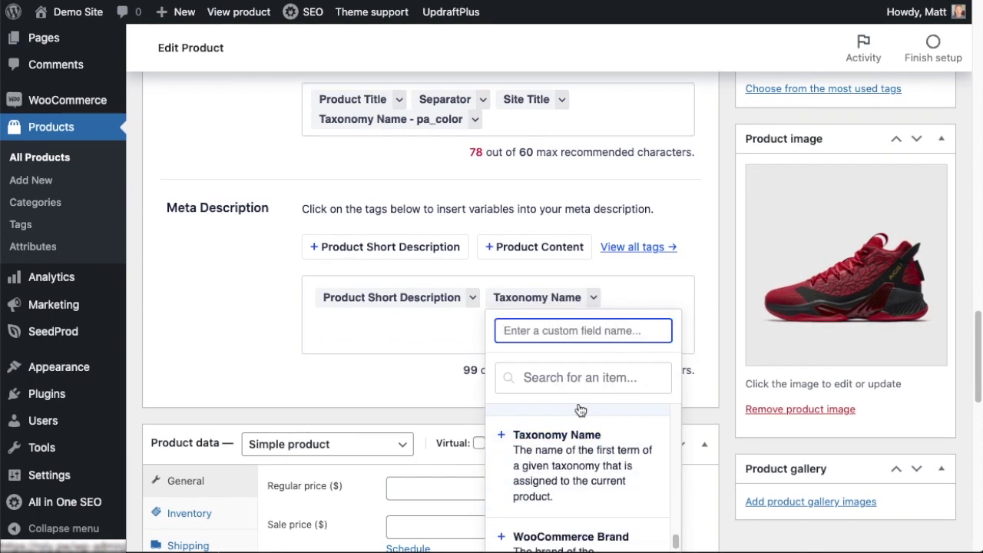
text(pa_)
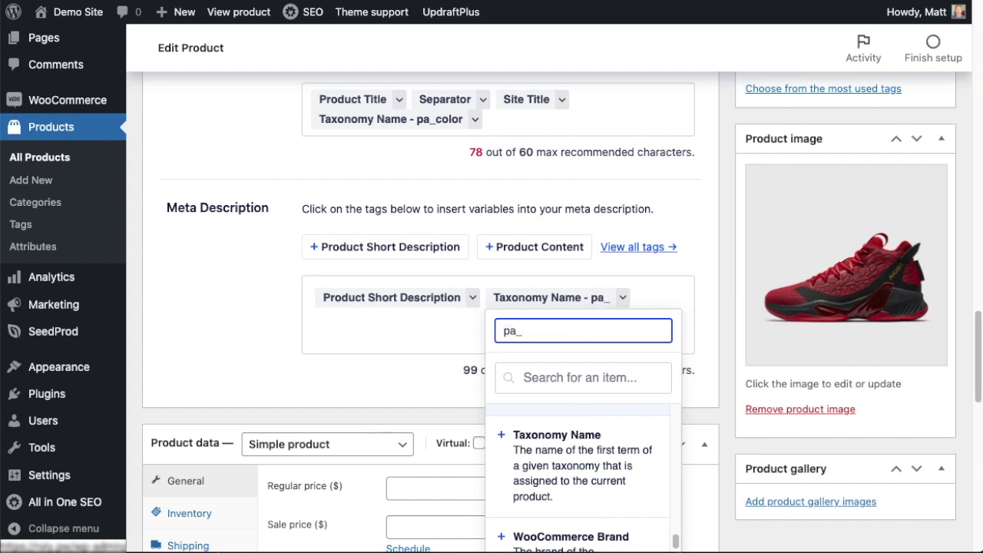
text(size)
key(Return)
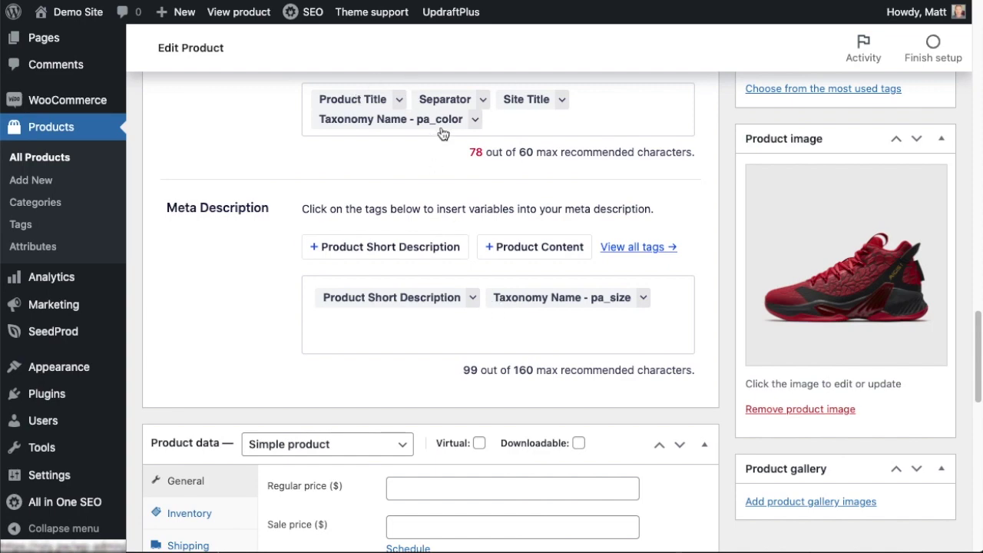
scroll(442, 133, up, 15)
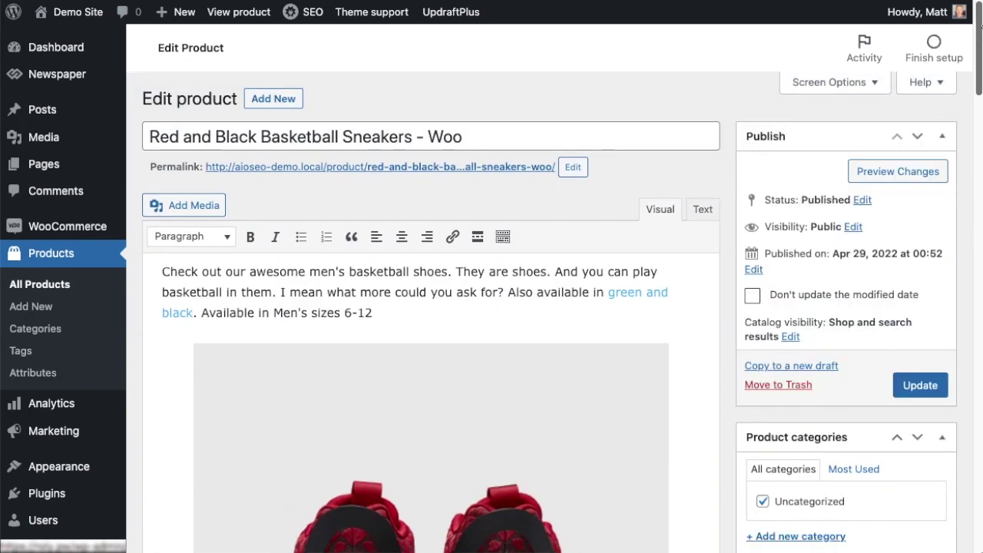
Update the product and check the snippet preview with both Taxonomy Name tags.
click(910, 386)
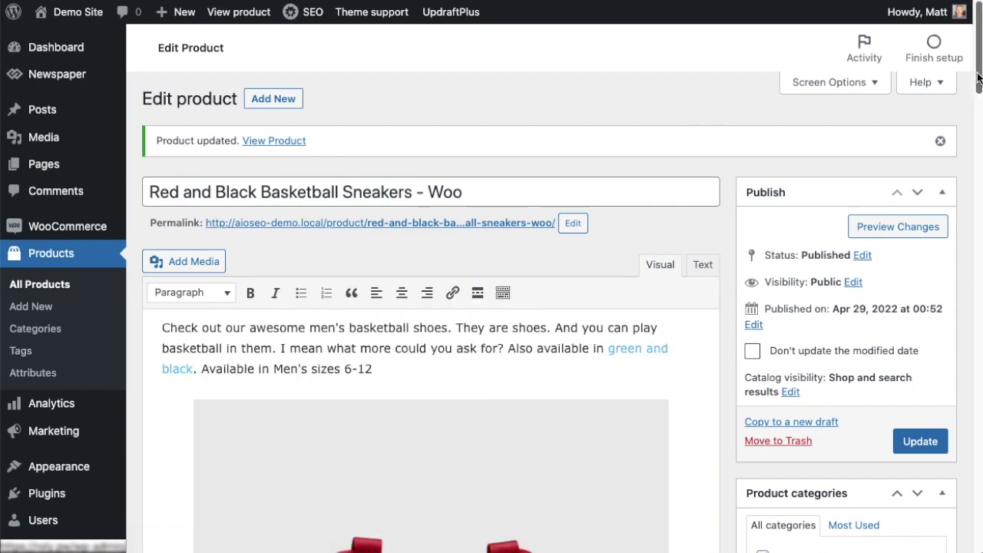
drag(977, 74, 981, 337)
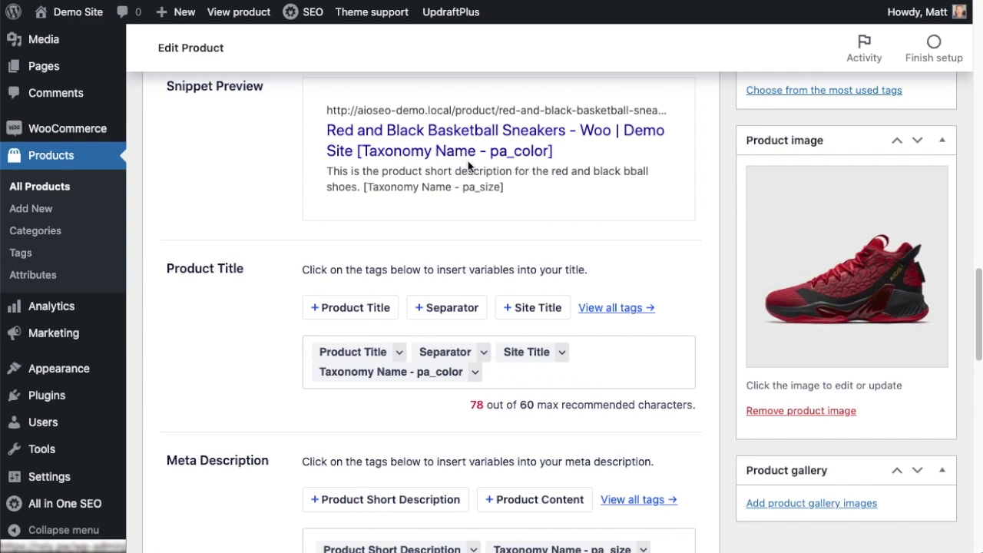
drag(978, 307, 972, 31)
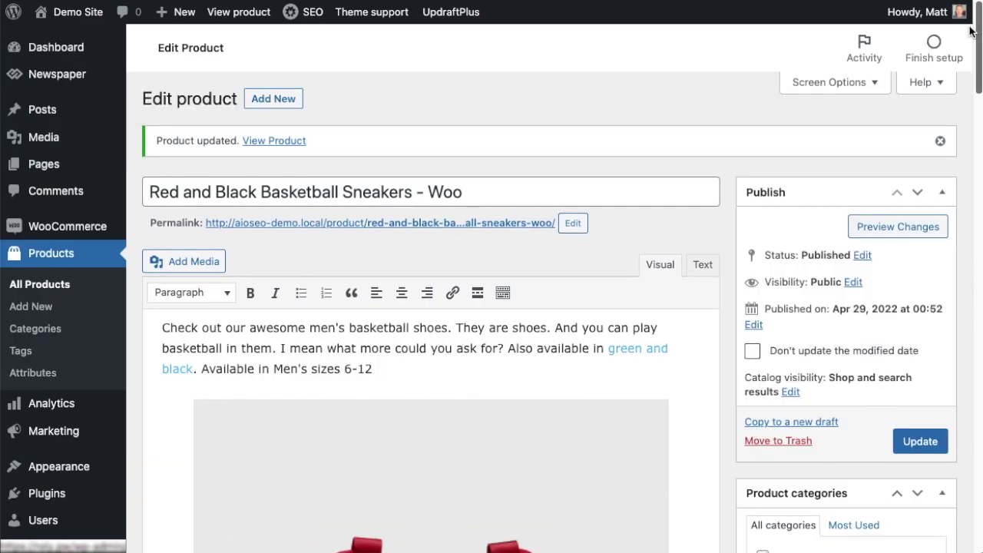
Open the live product page from the View Product link in the Product updated notice.
click(274, 140)
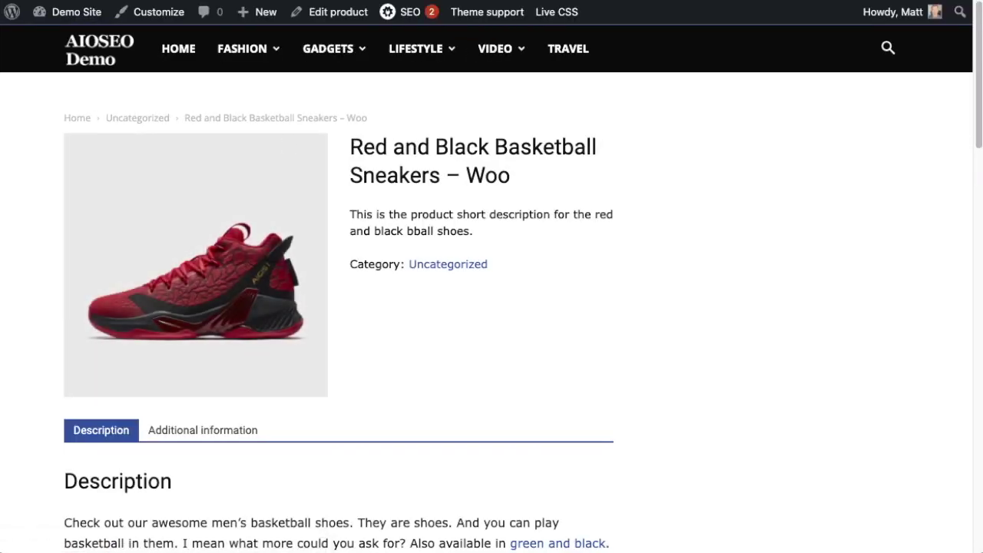